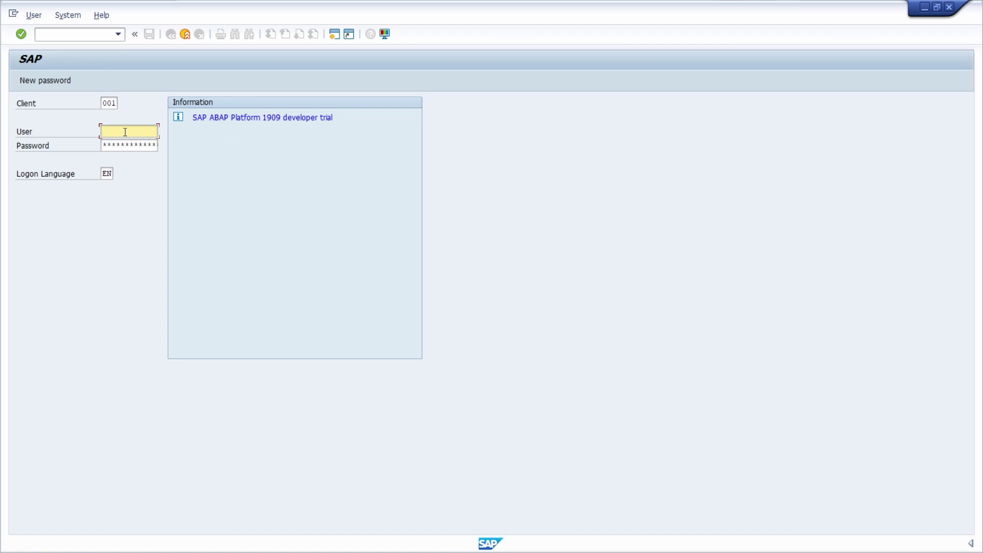
- Enter user DEVELOPER on the client 001 logon screen and move to the password field
type("Developer")
key("Tab")
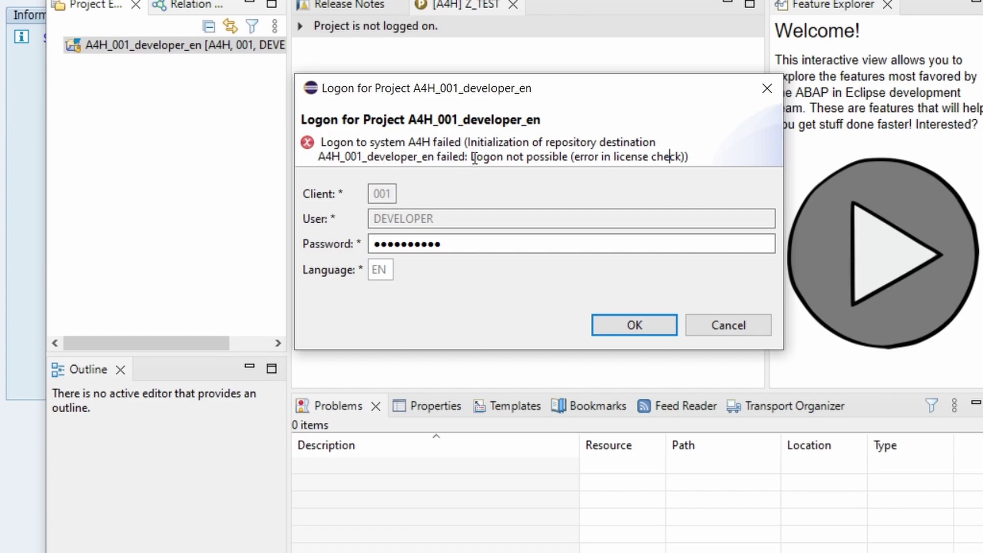
left_click_drag(471, 156, 702, 159)
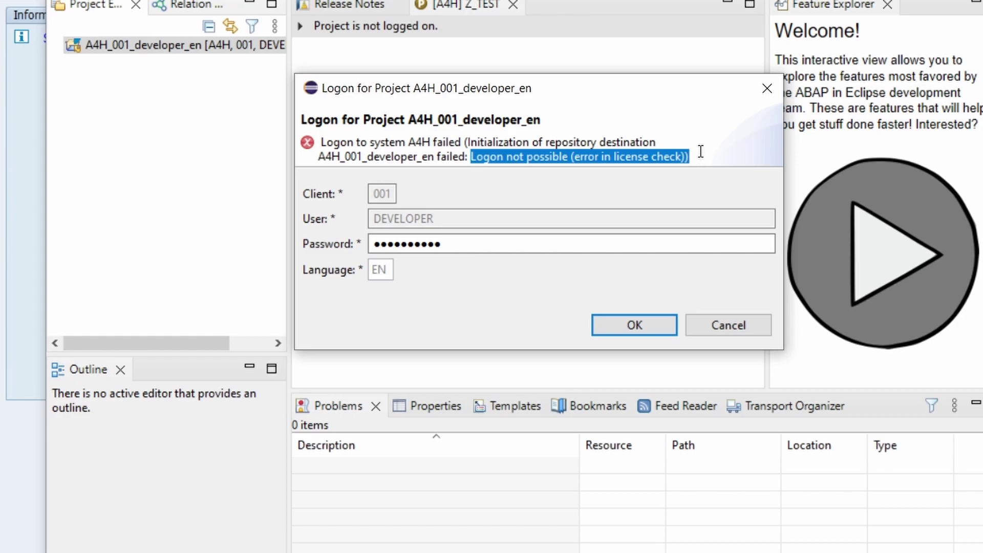
left_click(695, 156)
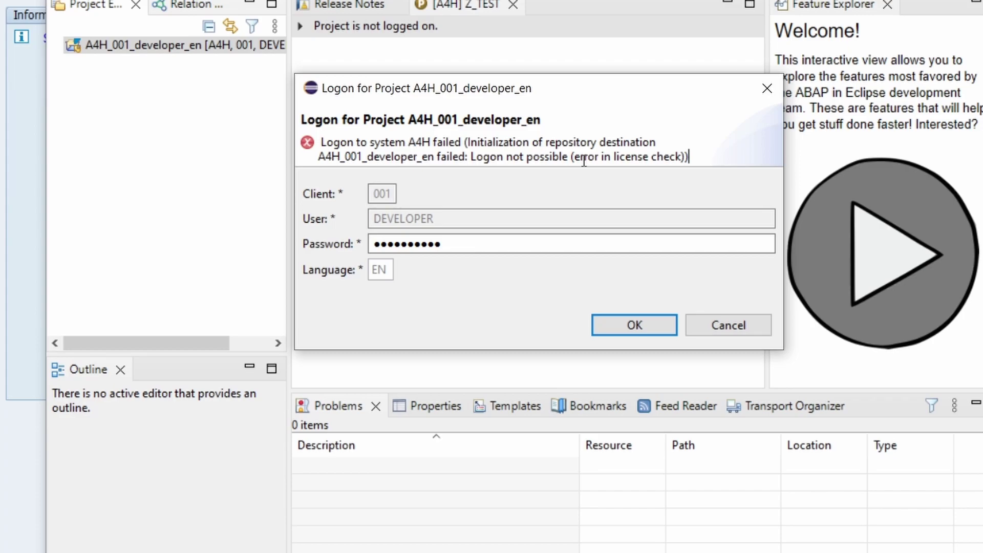
left_click_drag(575, 160, 682, 157)
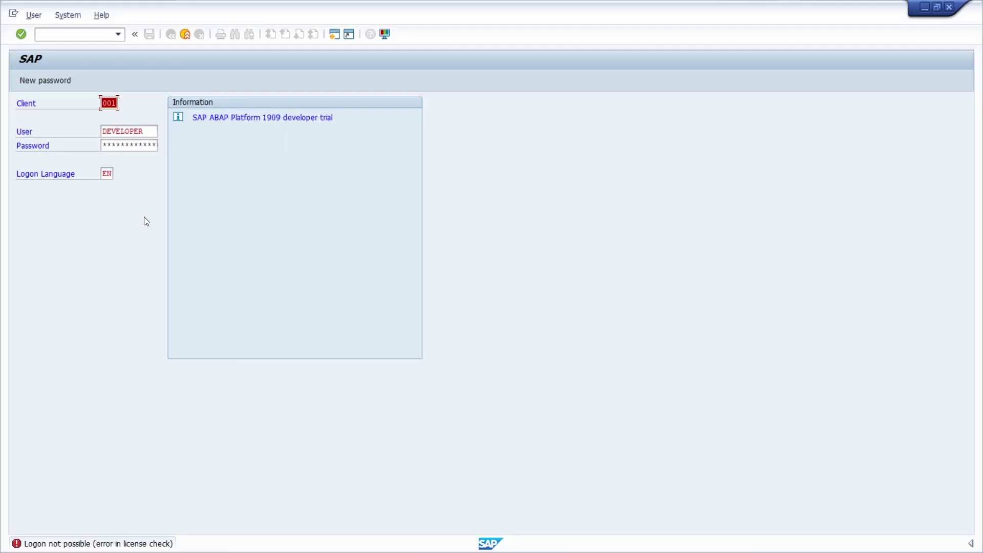
- Log on as SAP* instead of DEVELOPER, continuing and ending any other logons
left_click_drag(149, 132, 23, 135)
type("SA")
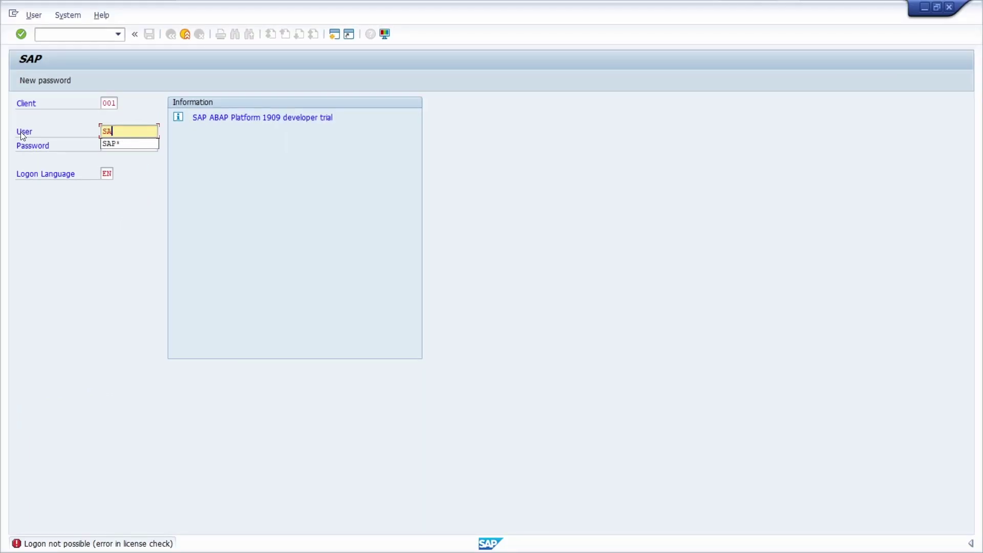
type("P*")
key("Tab")
key("Return")
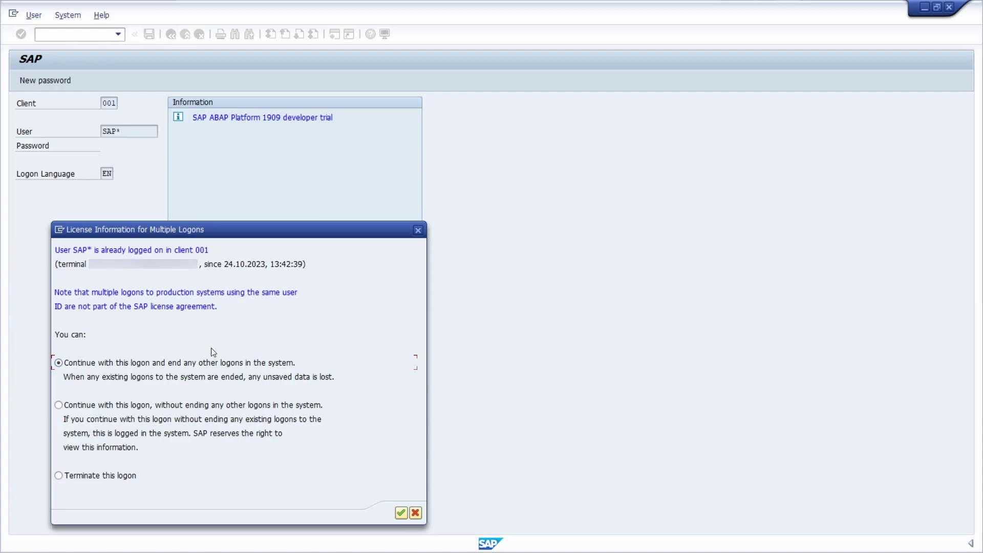
key("Return")
key("Return")
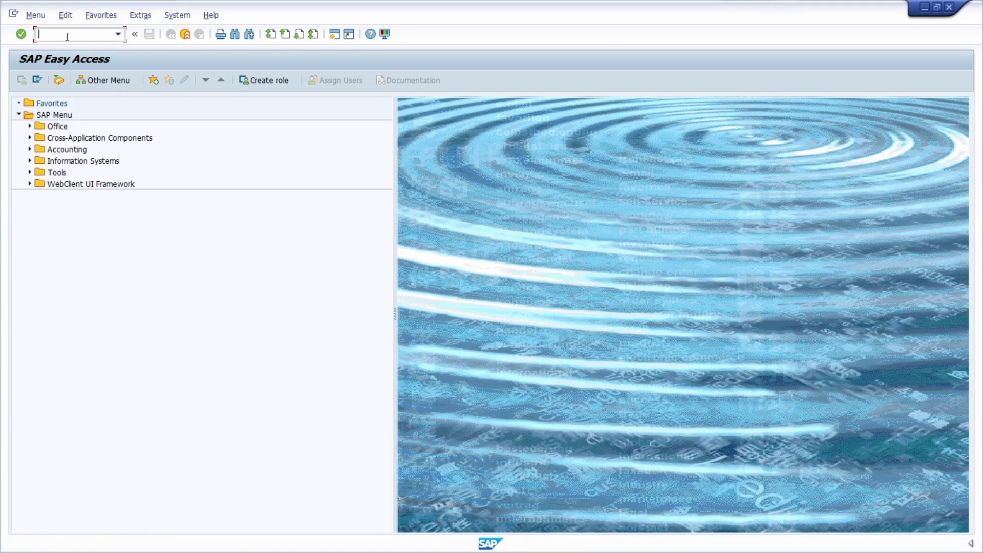
- Run SLICENSE and check the licenses' 19.10.2023 end date
type("SLICENSE")
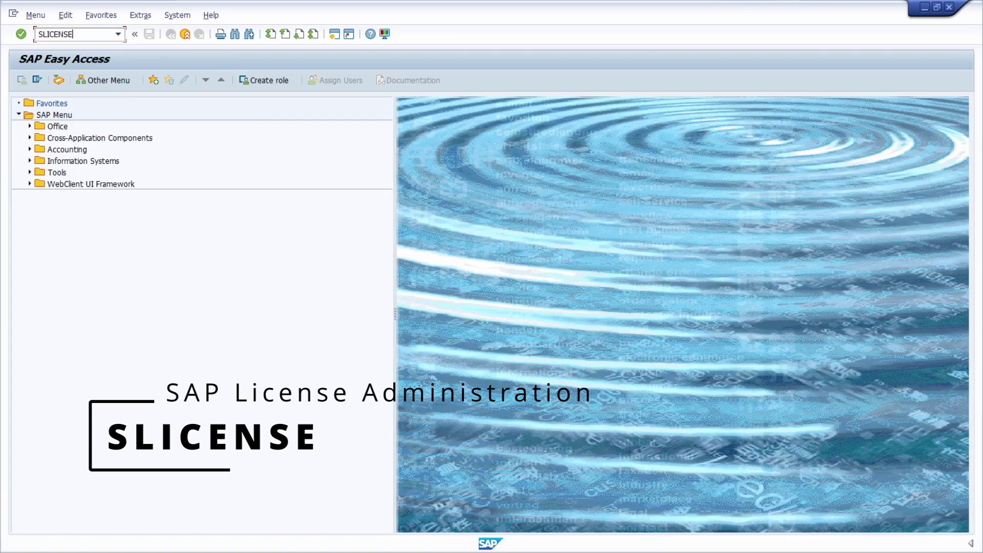
key("Return")
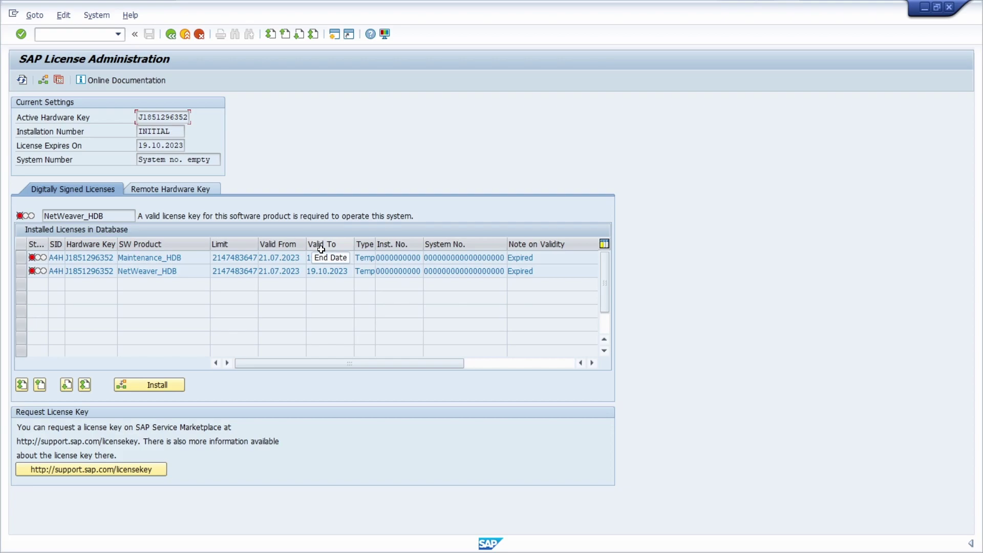
double_click(348, 260)
left_click(350, 257)
left_click_drag(140, 118, 208, 117)
left_click(156, 117)
double_click(164, 116)
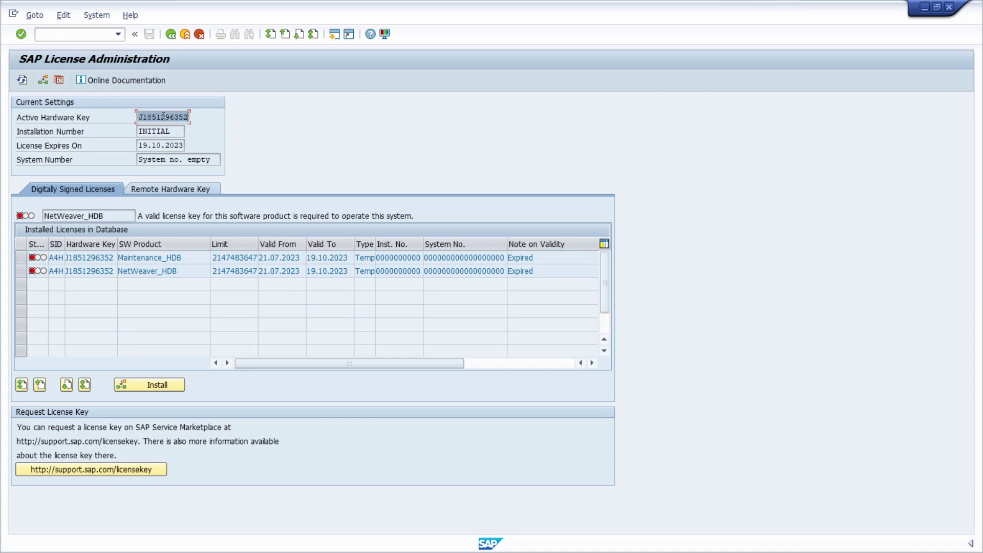
key("End")
key("alt+Tab")
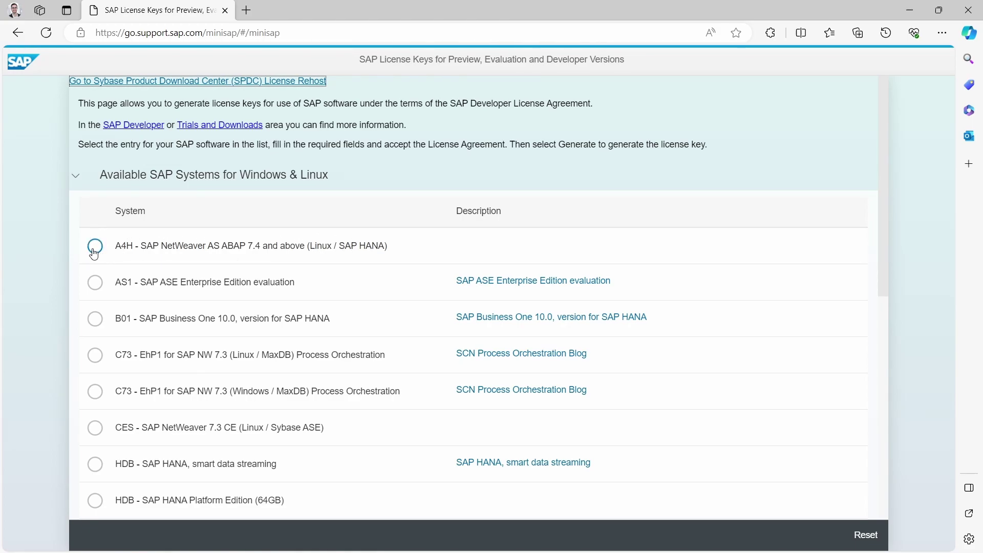
- Choose system A4H on the license key page and scroll down to the personal data form
left_click(95, 250)
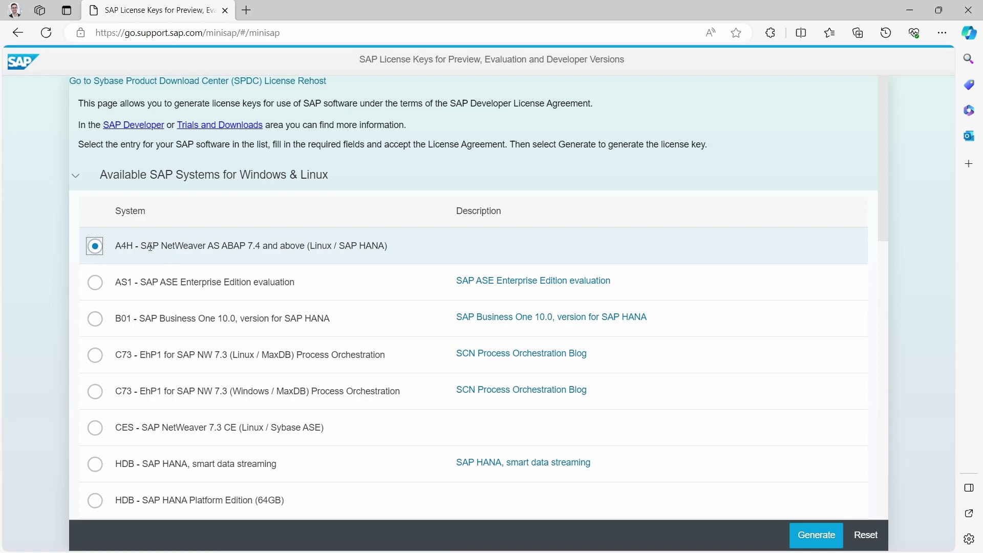
scroll(615, 345, "down", 10)
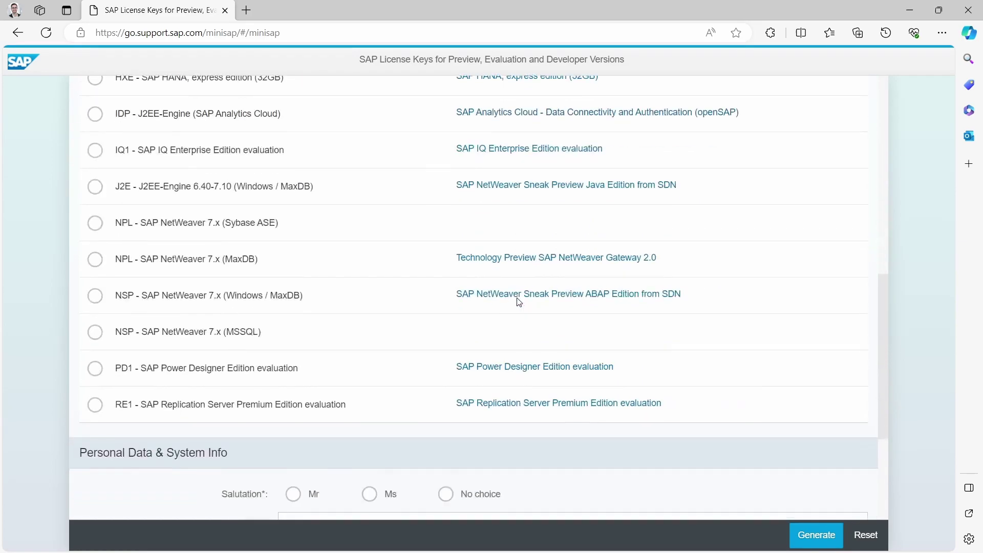
scroll(518, 301, "down", 3)
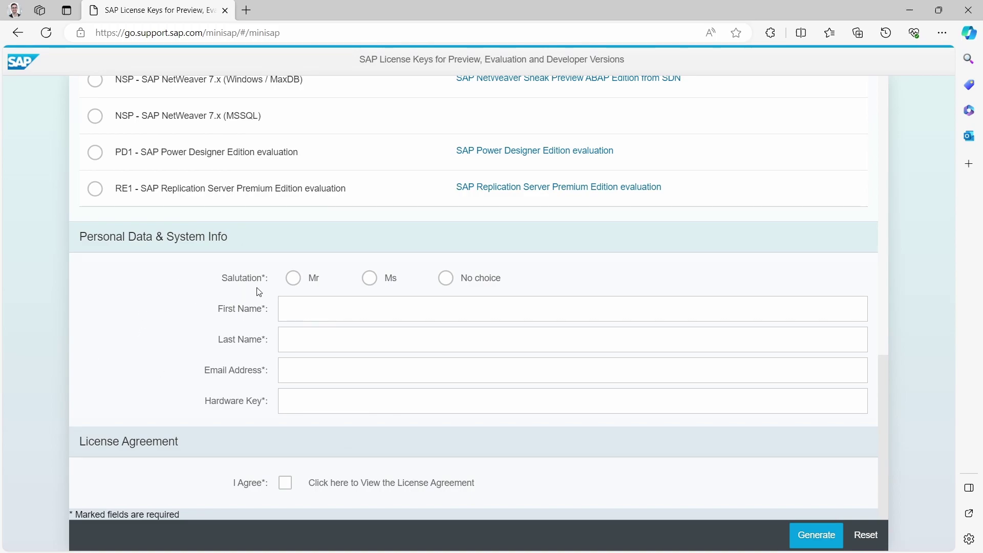
- Fill in the personal data: salutation Mr, first and last name, autofilled e-mail and hardware key
left_click(293, 279)
left_click(301, 312)
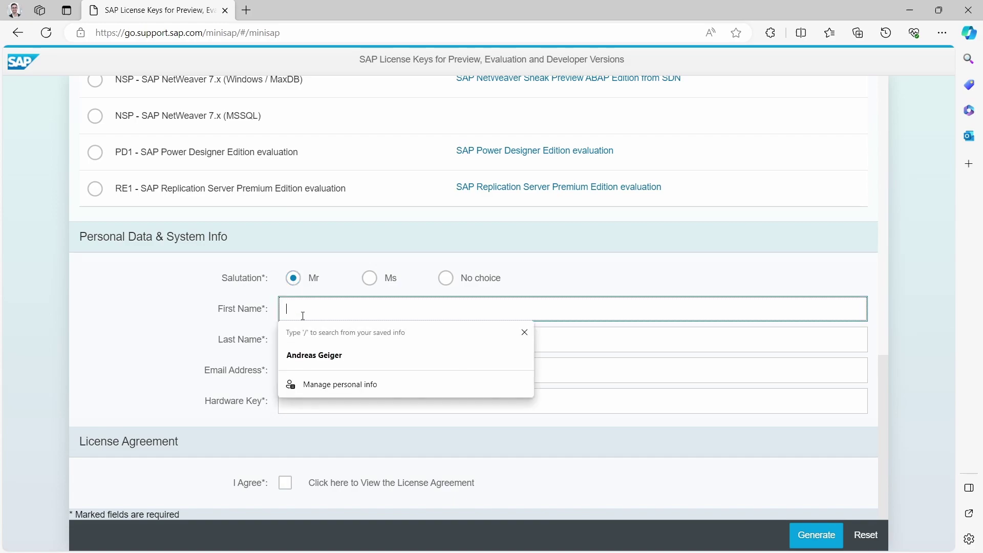
type("ERP")
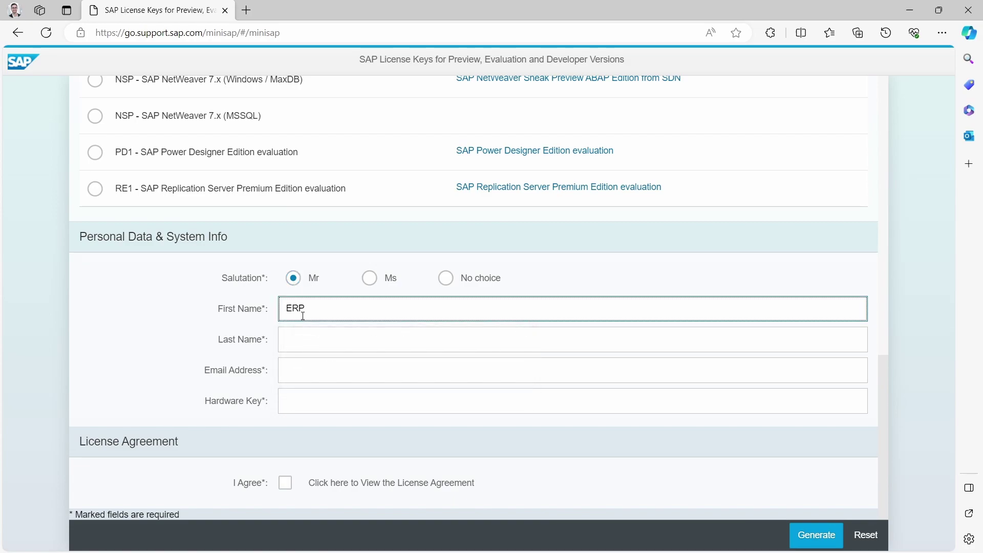
key("Tab")
type("UP")
key("Tab")
key("Down")
key("Return")
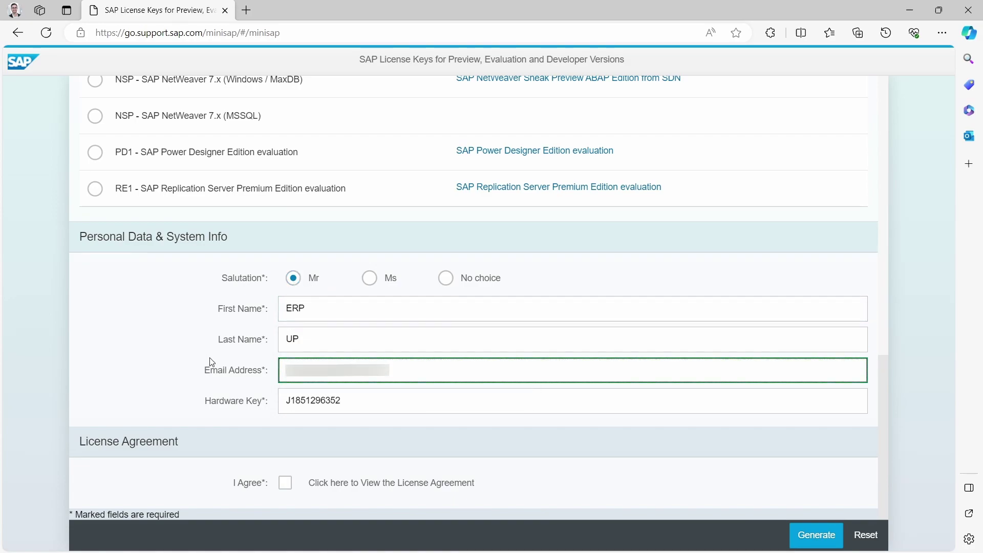
left_click(372, 406)
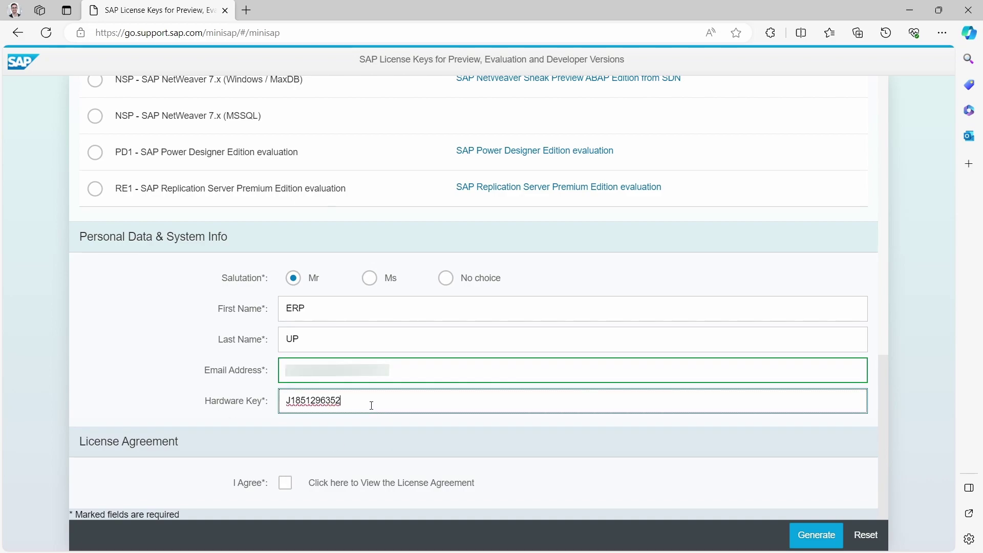
- Accept the license agreement and generate the A4H_Multiple.txt license key file
left_click(286, 489)
scroll(672, 449, "down", 6)
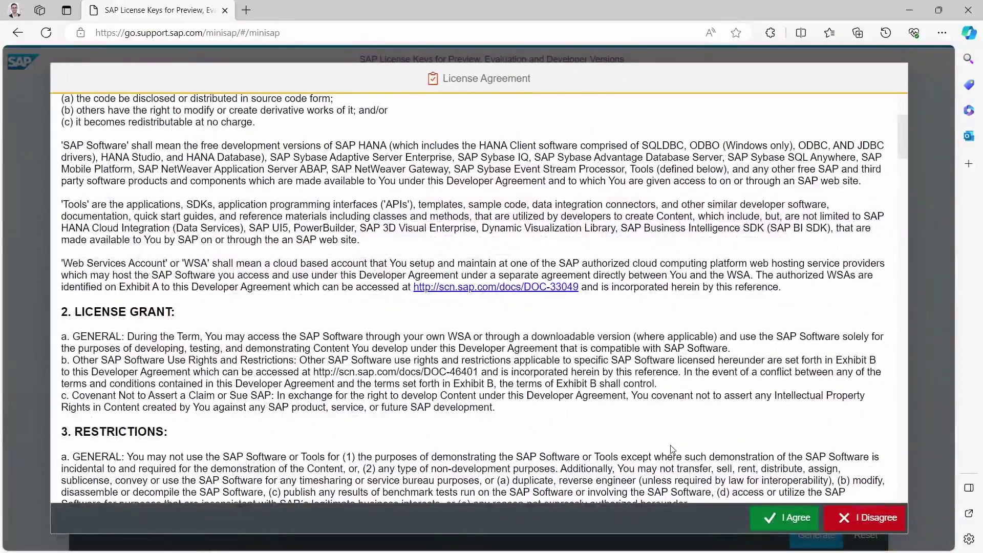
left_click(781, 518)
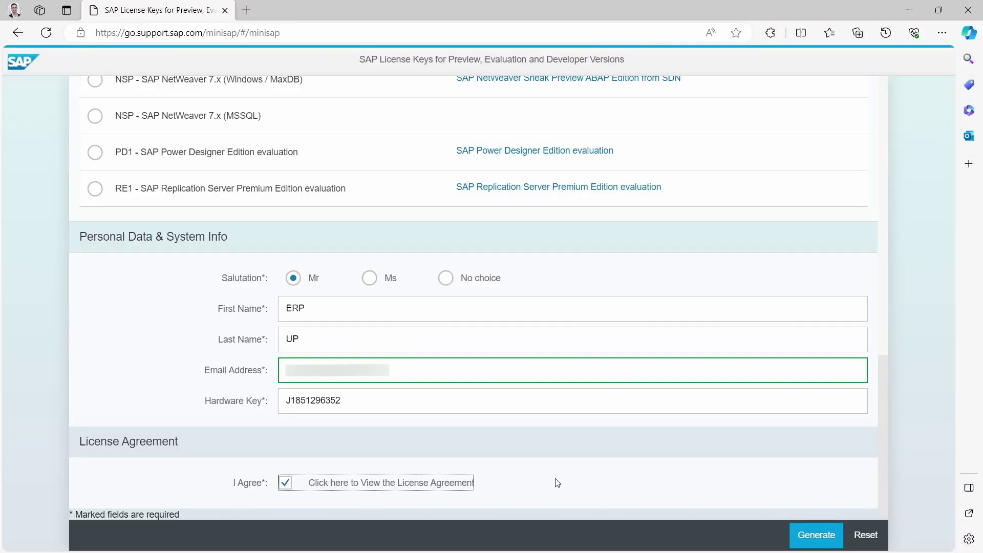
left_click(815, 538)
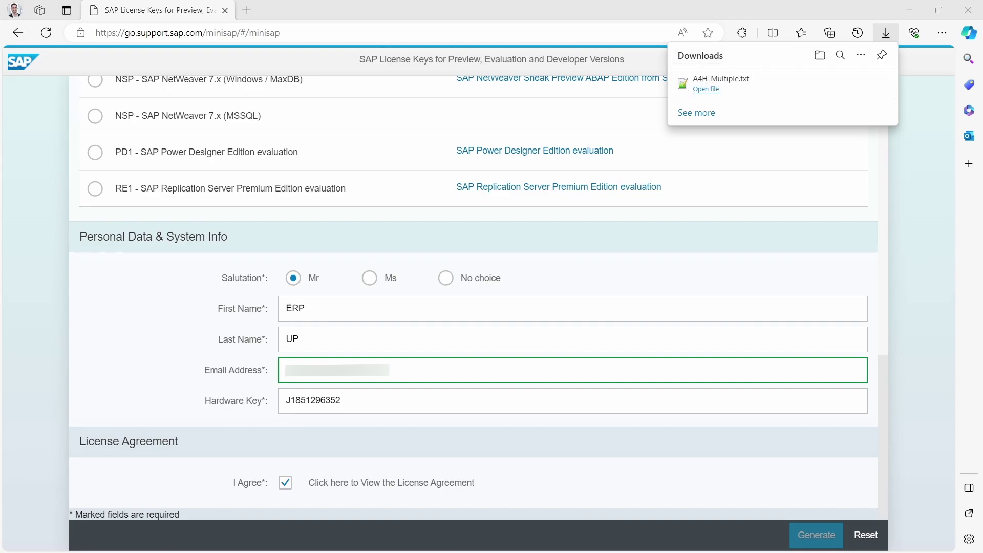
key("alt+Tab")
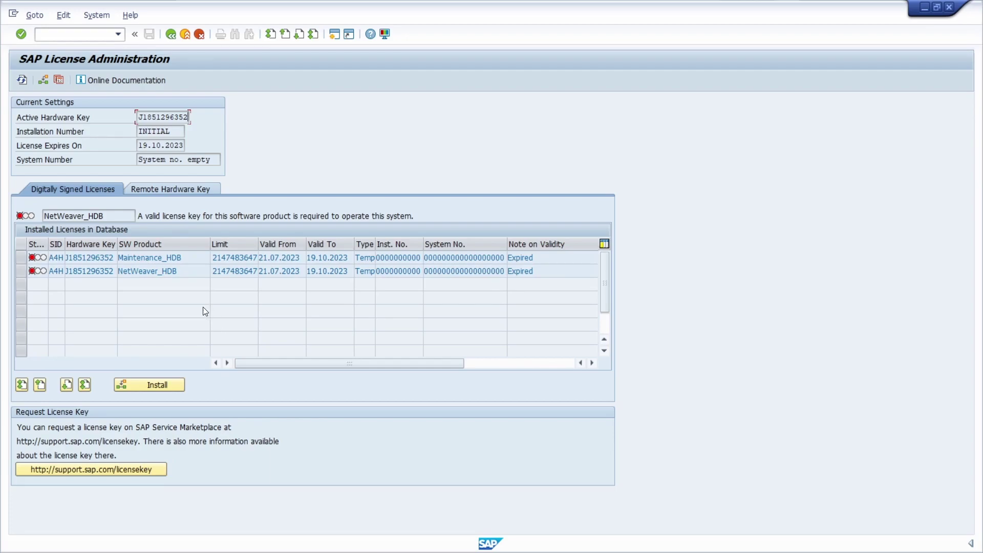
- Delete the expired Maintenance_HDB and NetWeaver_HDB licenses, acknowledging each deletion message
left_click(21, 259)
left_click(21, 272)
left_click(21, 259)
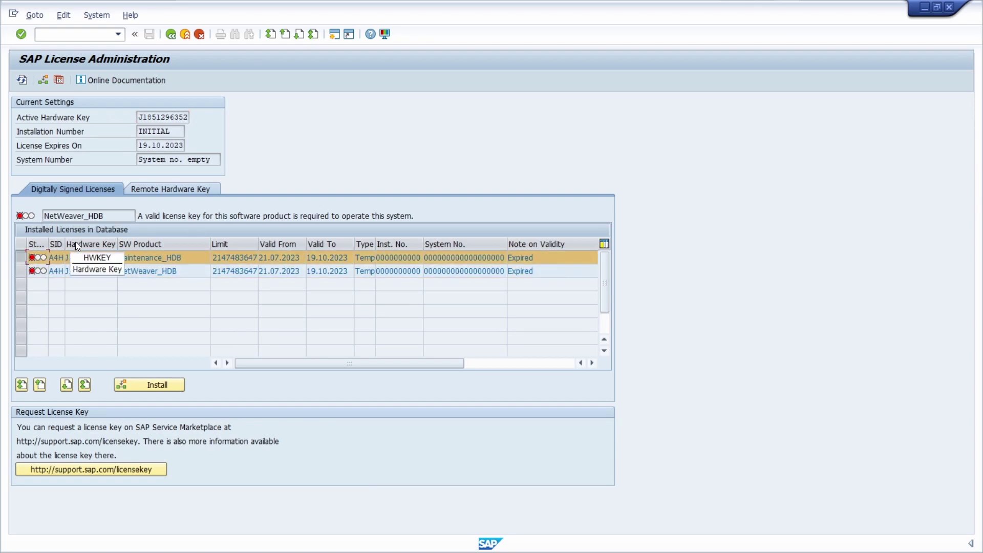
left_click(63, 15)
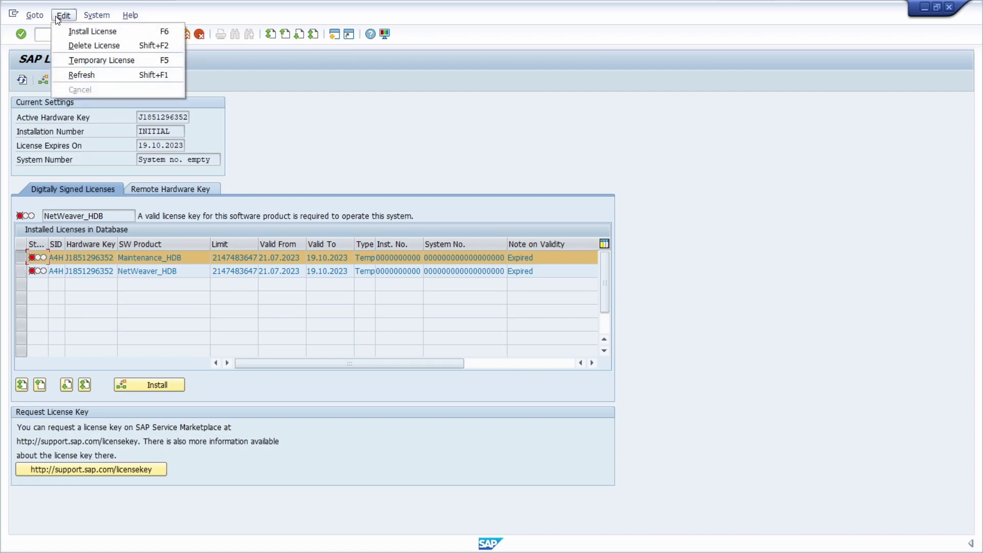
left_click(76, 46)
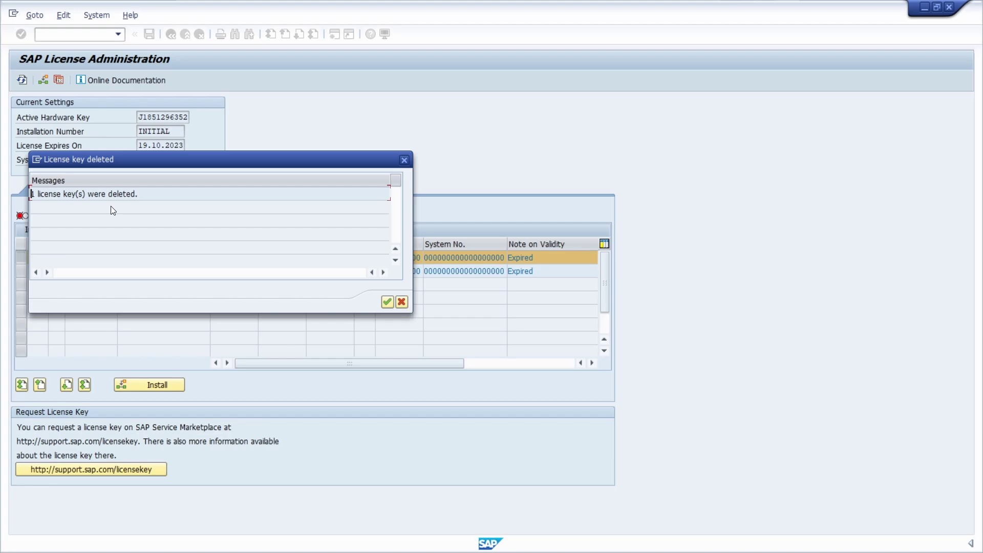
left_click(385, 301)
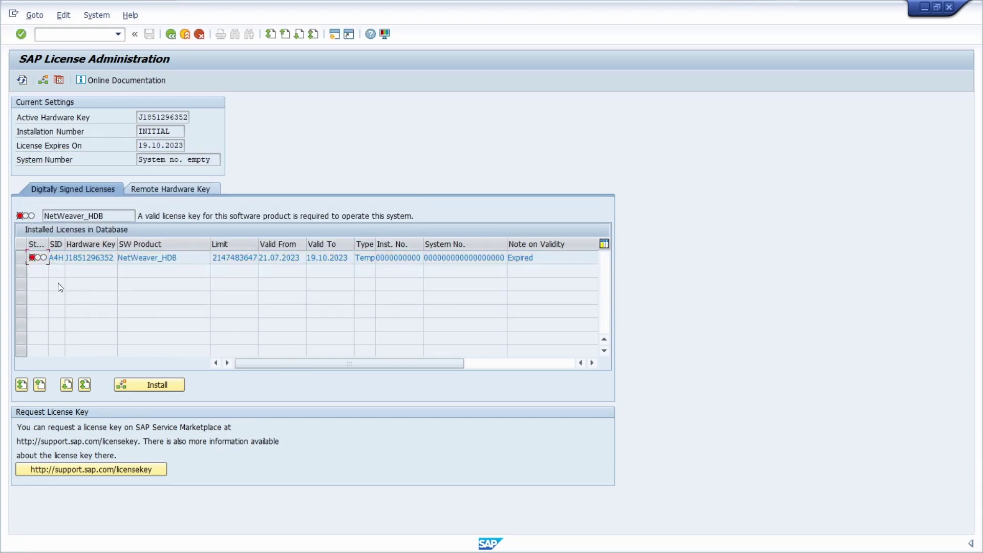
left_click(21, 258)
left_click(63, 15)
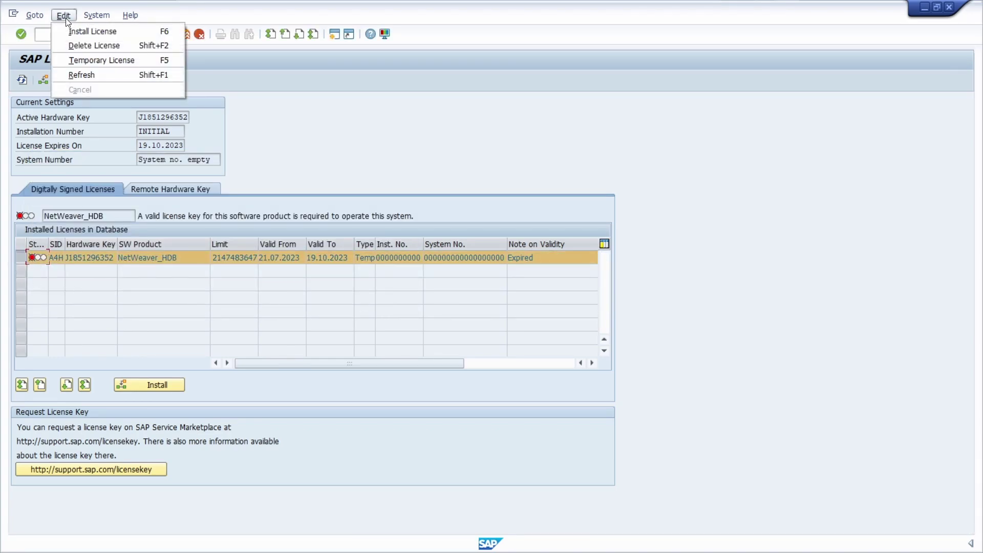
left_click(80, 45)
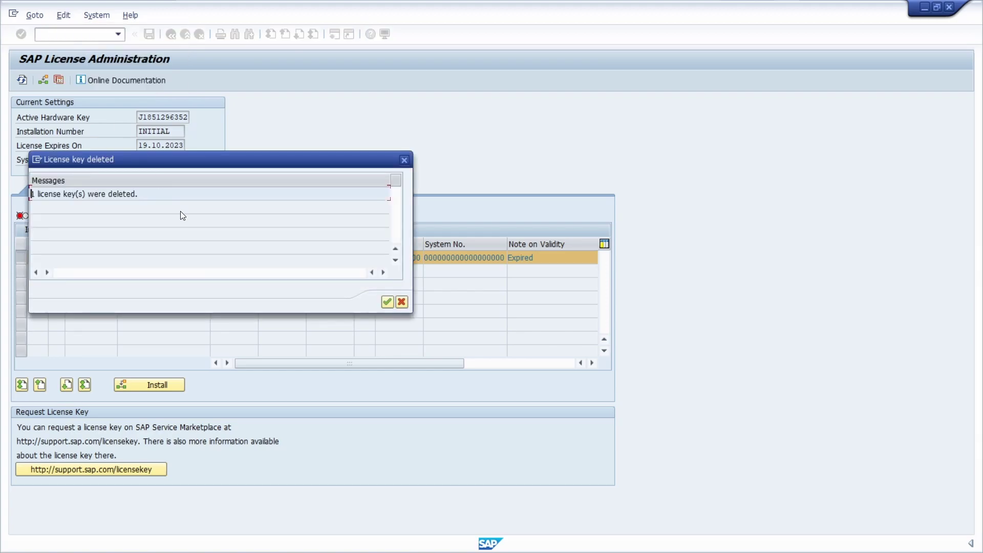
left_click(387, 302)
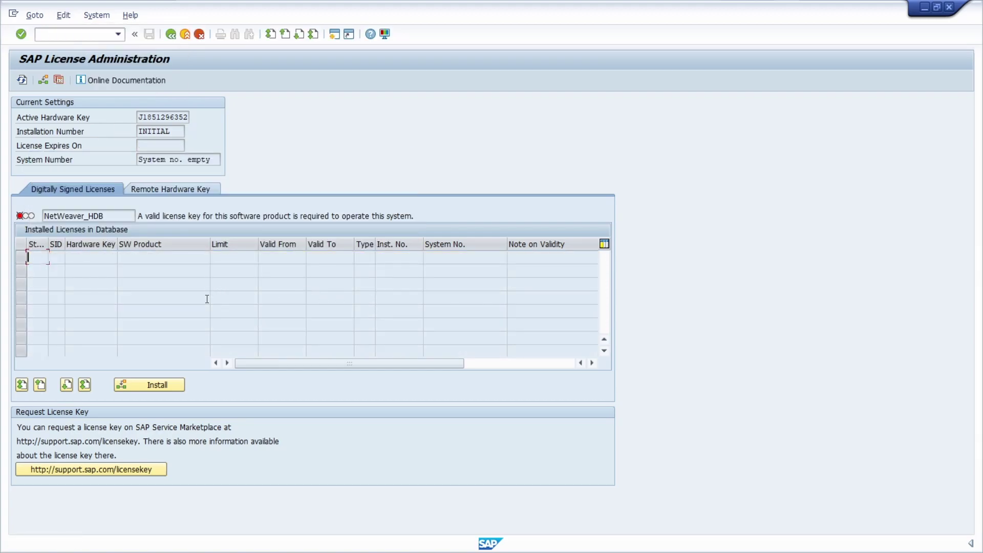
- Install the license file A4H_Multiple.txt, allowing file access and confirming the success message
left_click(156, 385)
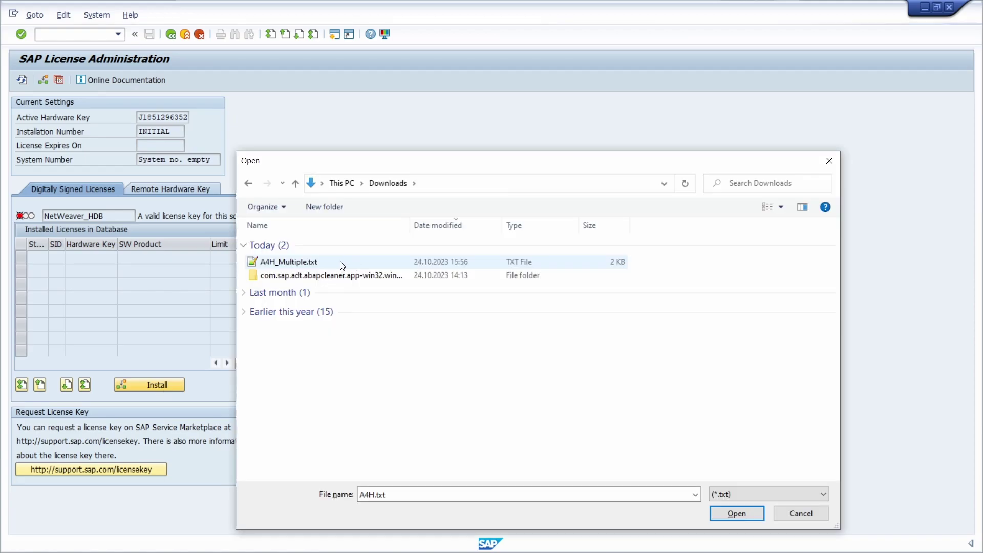
left_click(341, 262)
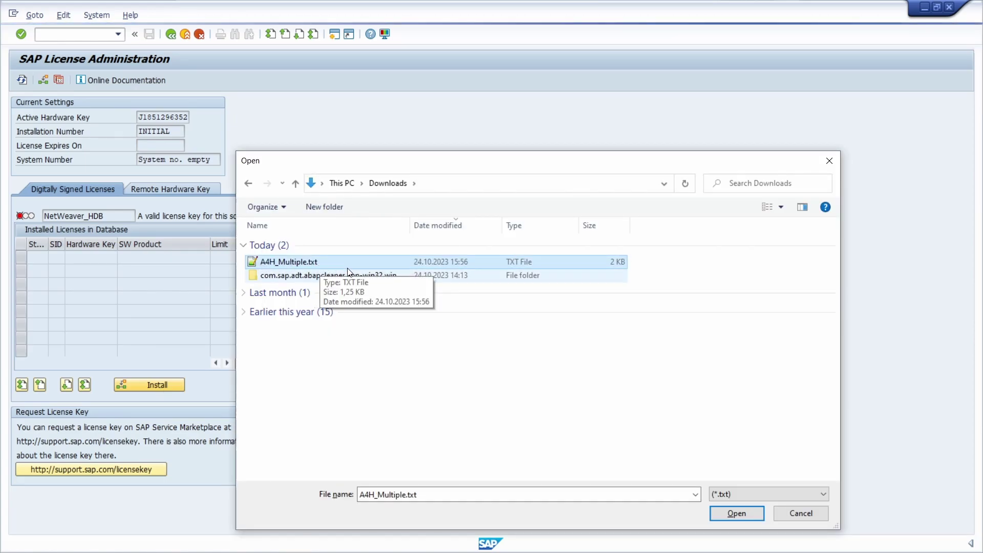
left_click(725, 511)
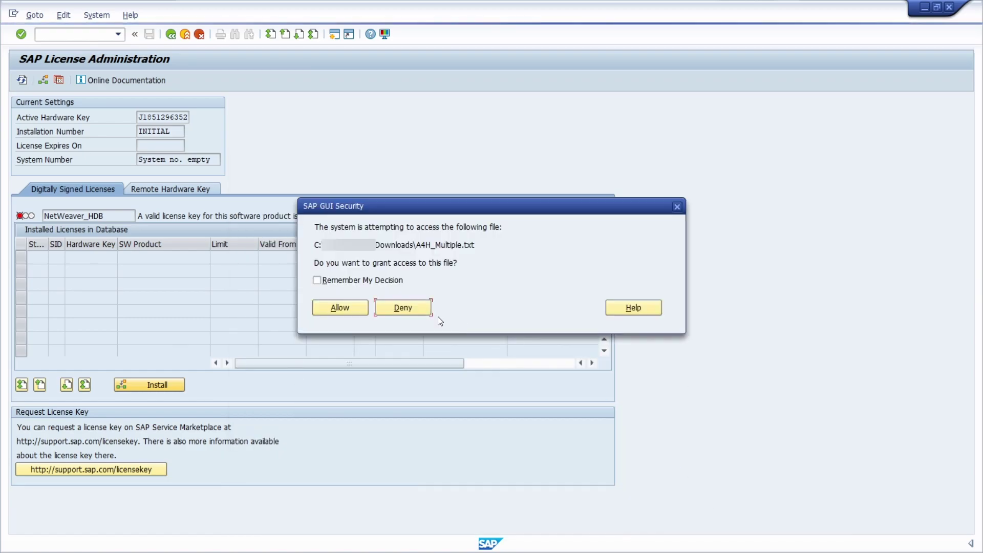
left_click(327, 309)
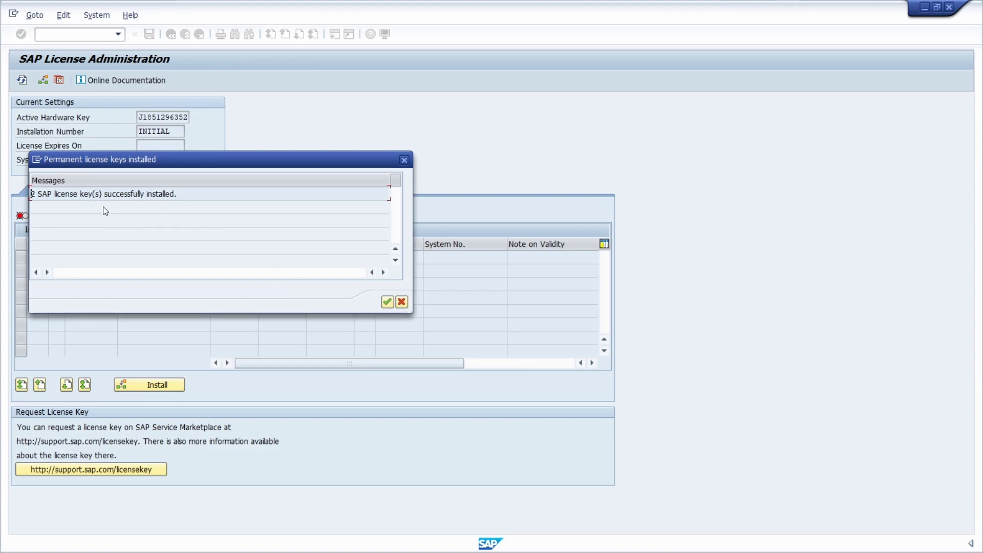
left_click(387, 302)
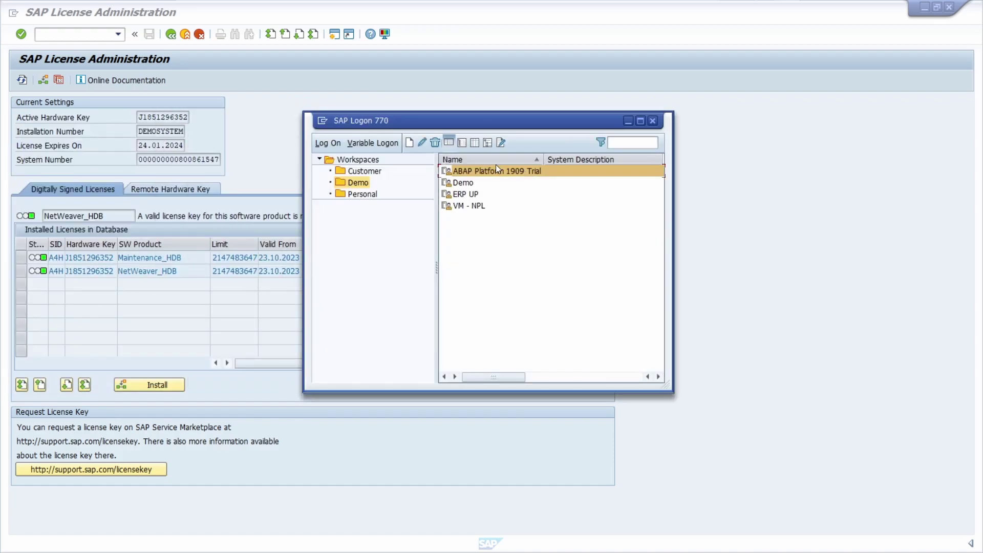
- Log on to ABAP Platform 1909 Trial as user developer with the account password
double_click(496, 169)
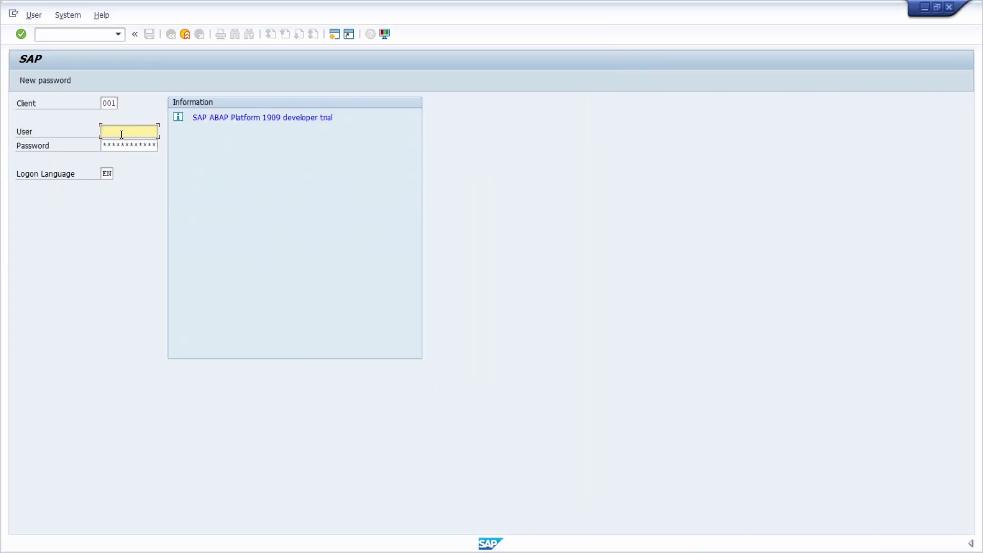
type("developer")
key("Tab")
type("Down1oad")
key("Return")
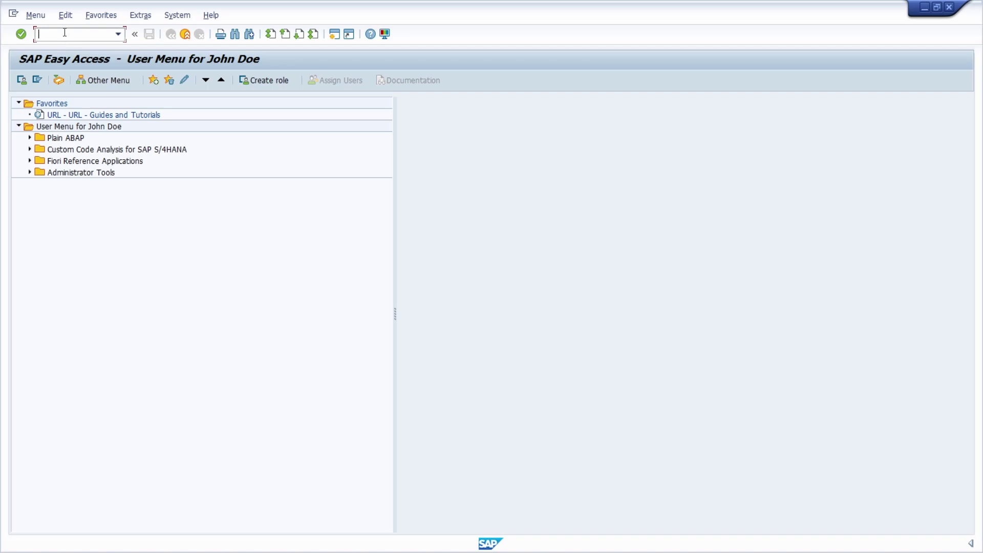
- End the session with /nex and verify the licenses' 24.01.2024 expiry in License Administration
type("/nex")
key("Return")
left_click(250, 151)
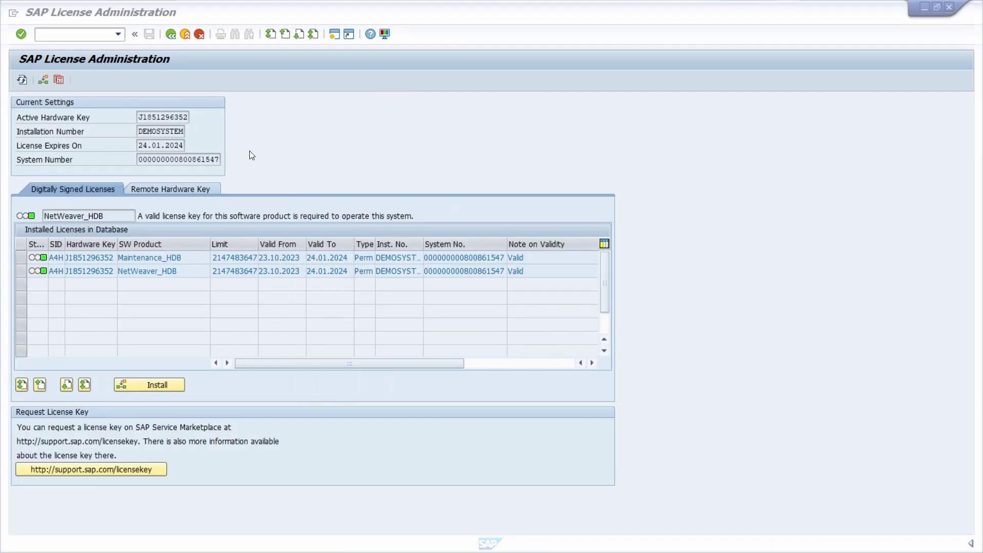
double_click(346, 258)
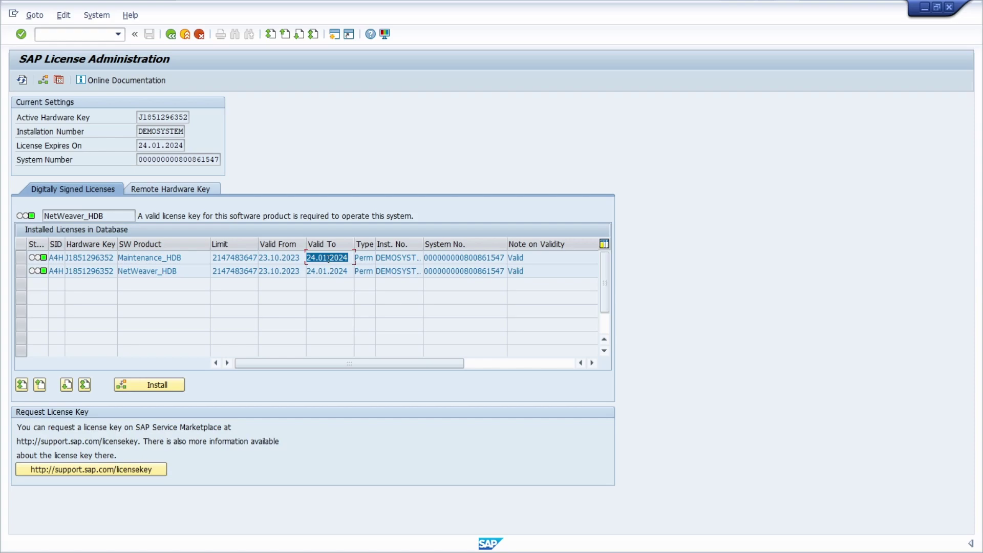
key("End")
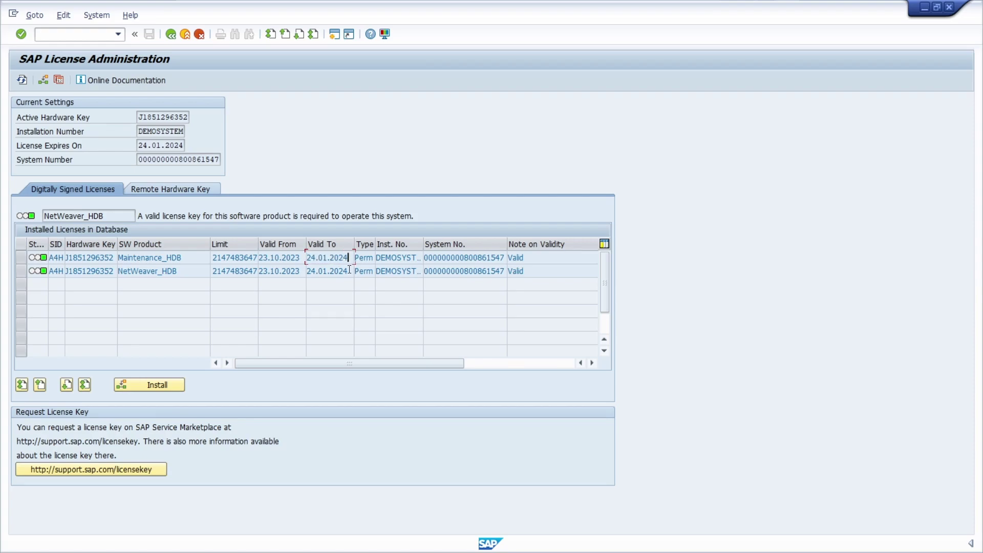